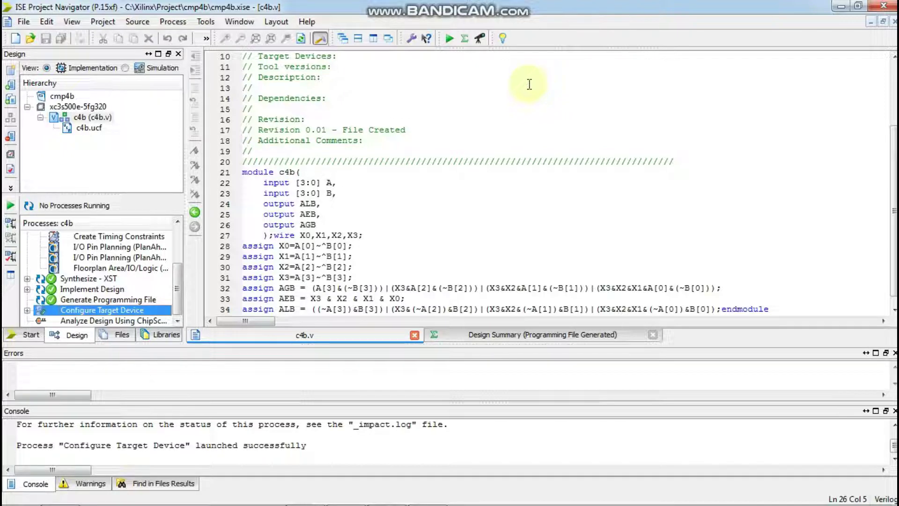
# Run the Configure Target Device process for c4b and open the Boundary Scan flow in iMPACT.
pyautogui.doubleClick(126, 311)
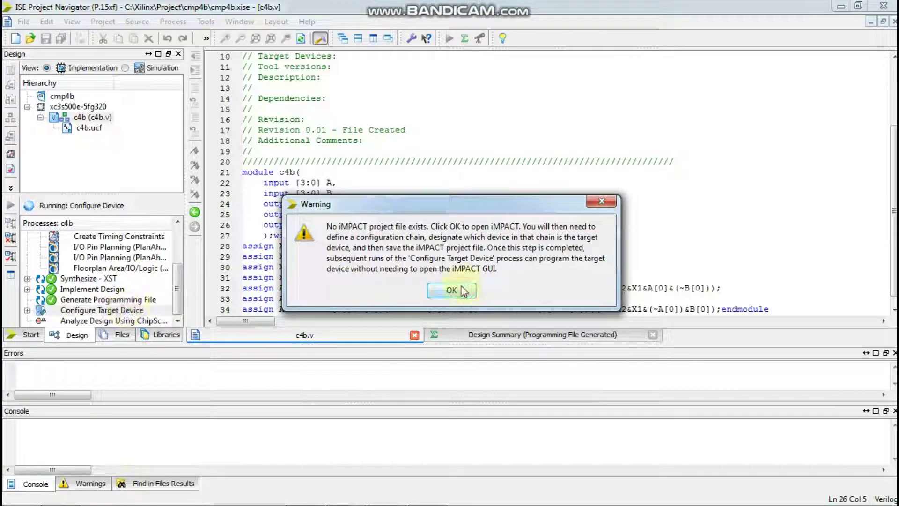
pyautogui.click(463, 291)
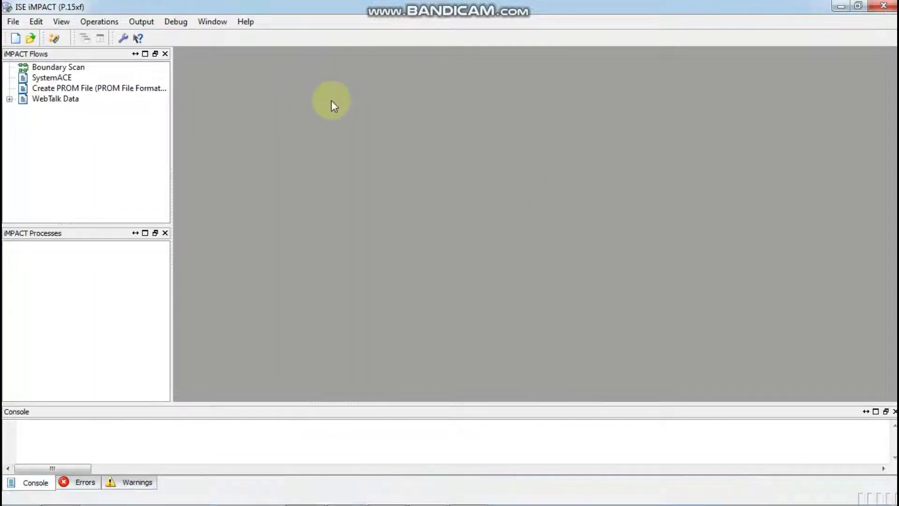
pyautogui.doubleClick(65, 66)
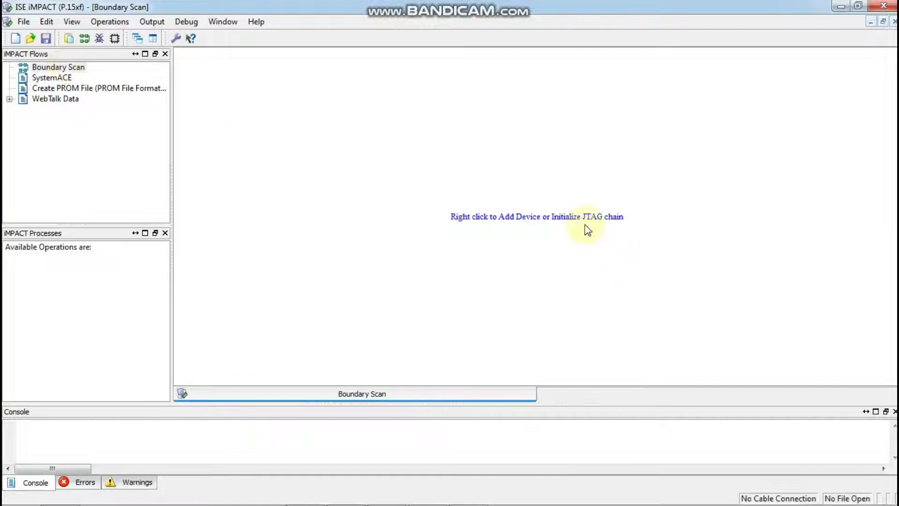
# Initialize the JTAG chain without assigning configuration files and accept the default device programming properties.
pyautogui.rightClick(585, 226)
pyautogui.click(622, 264)
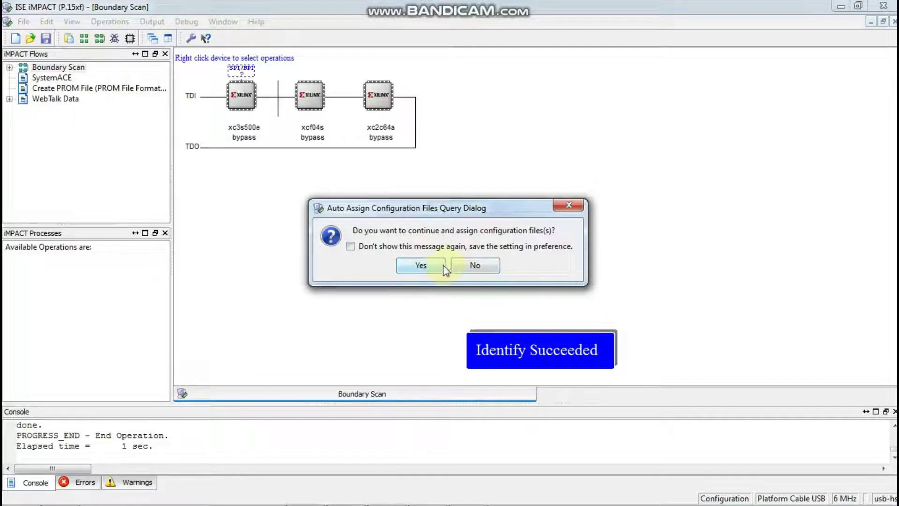
pyautogui.click(460, 265)
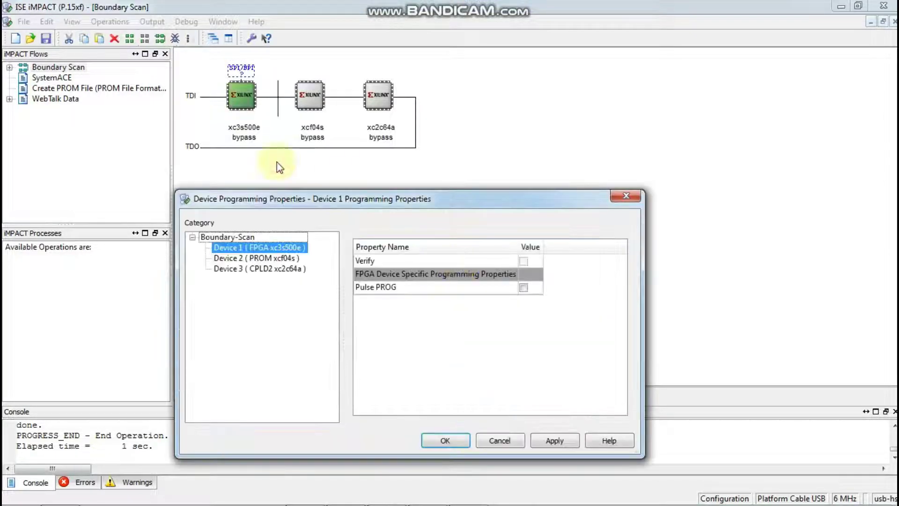
pyautogui.click(447, 440)
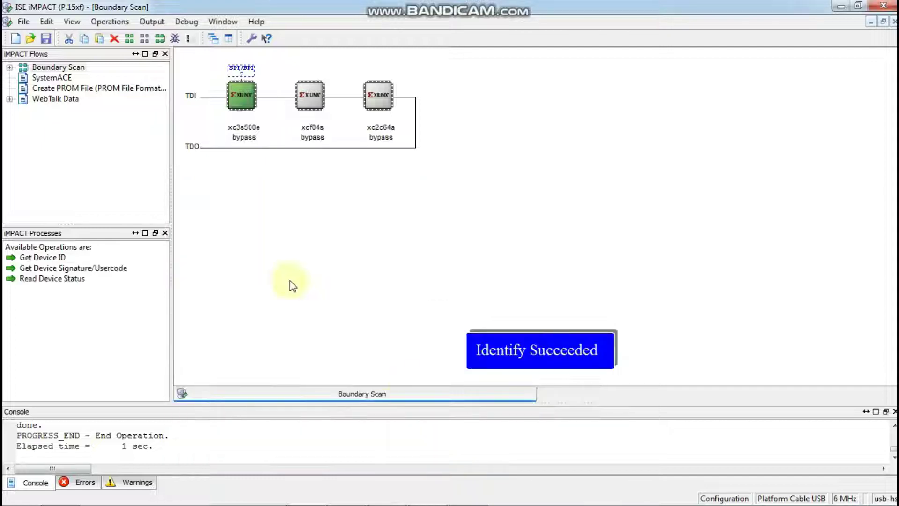
# Start a PROM file for the Xilinx Flash/PROM target and add an xcf04s [4 M] Platform Flash storage device.
pyautogui.doubleClick(92, 89)
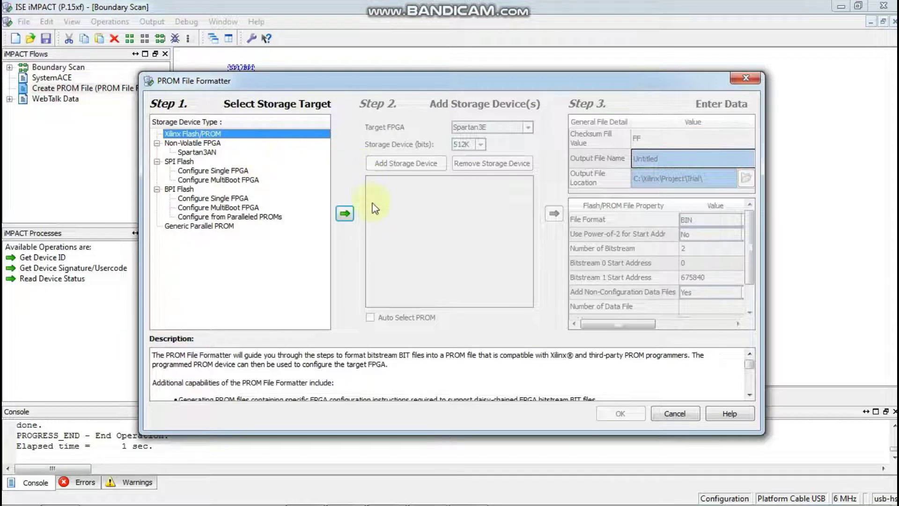
pyautogui.click(346, 214)
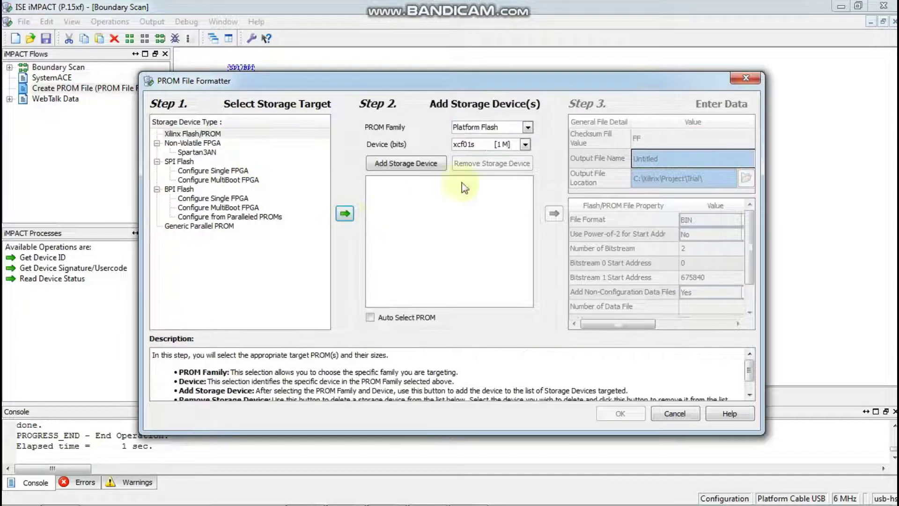
pyautogui.click(524, 145)
pyautogui.click(510, 175)
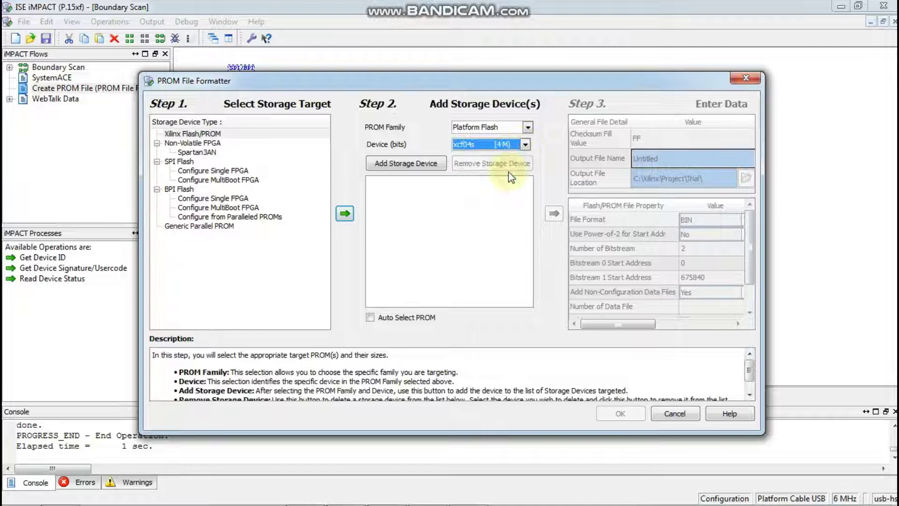
pyautogui.click(434, 162)
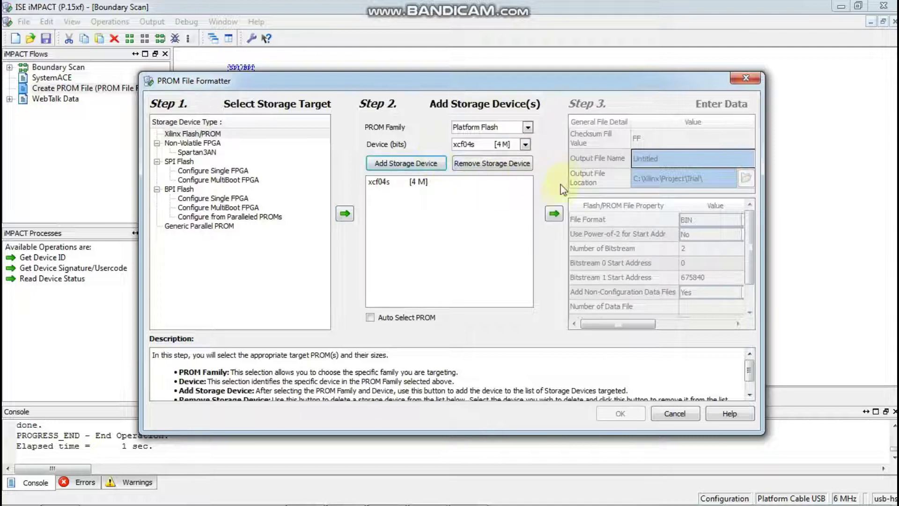
# Set the PROM output location to C:/Xilinx/Project/cmp4b and the output file name to cmp4b.
pyautogui.click(554, 213)
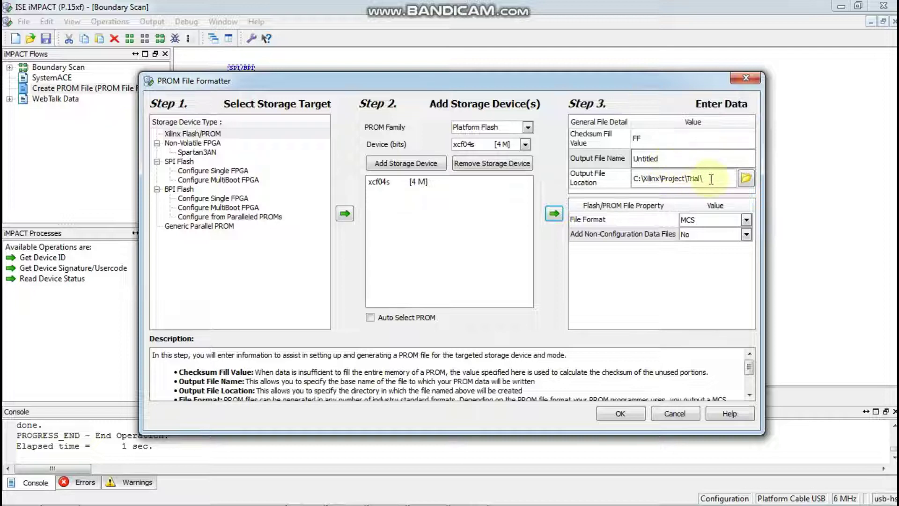
pyautogui.click(745, 179)
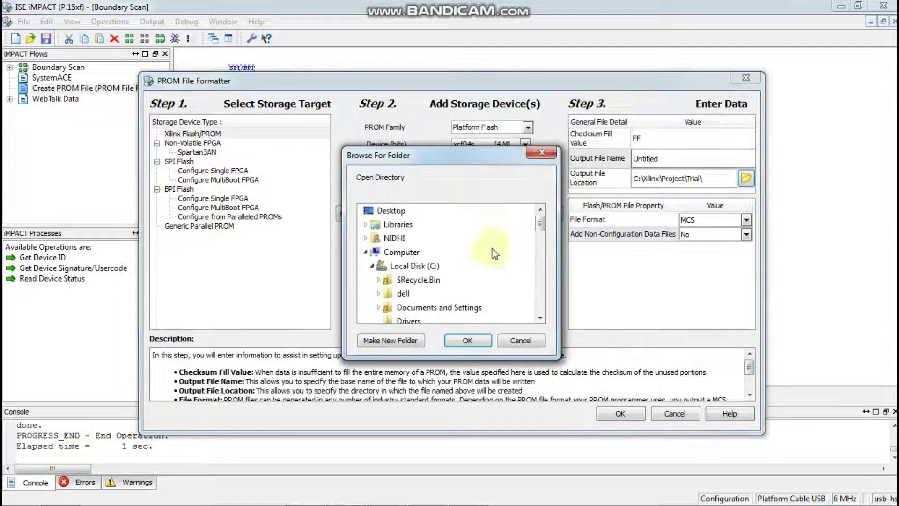
pyautogui.moveTo(540, 224); pyautogui.dragTo(540, 288)
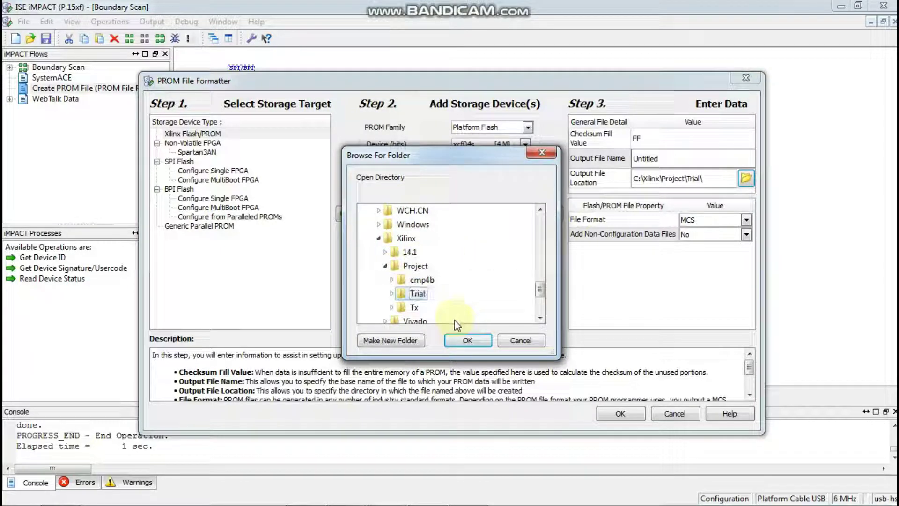
pyautogui.doubleClick(424, 281)
pyautogui.click(466, 339)
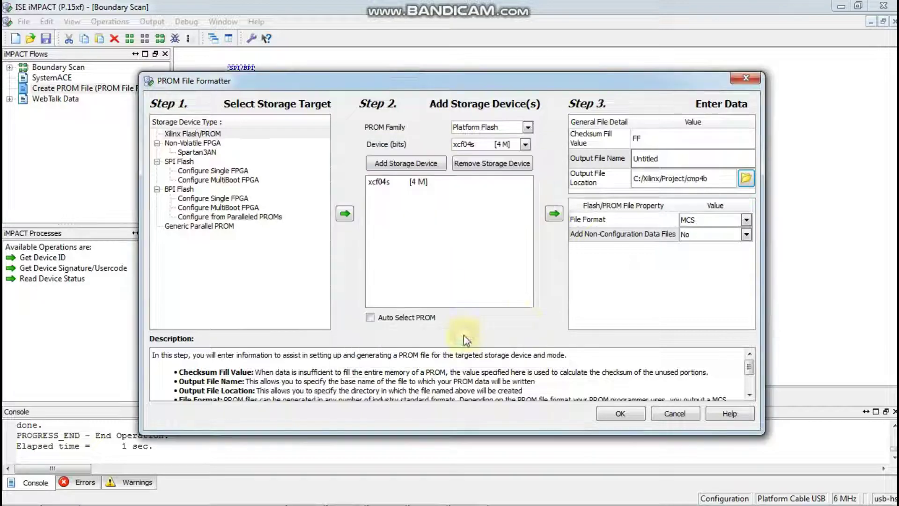
pyautogui.click(676, 157)
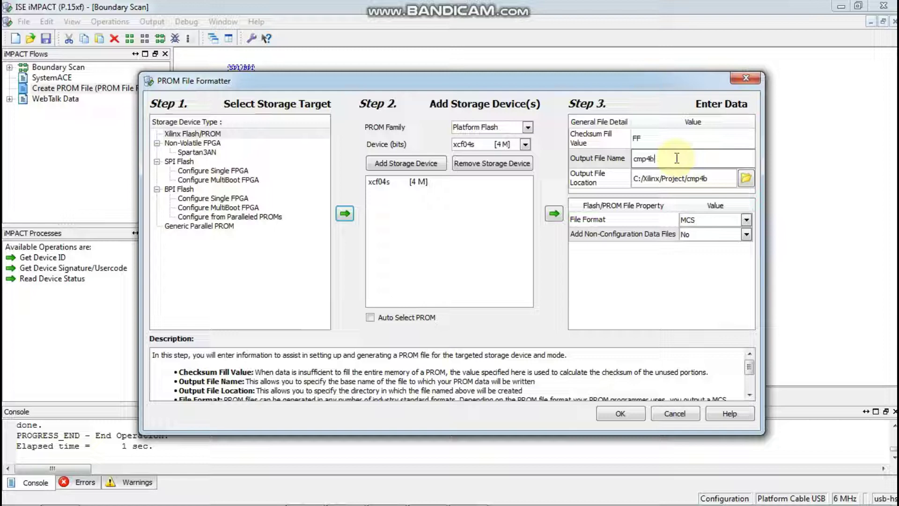
pyautogui.click(630, 416)
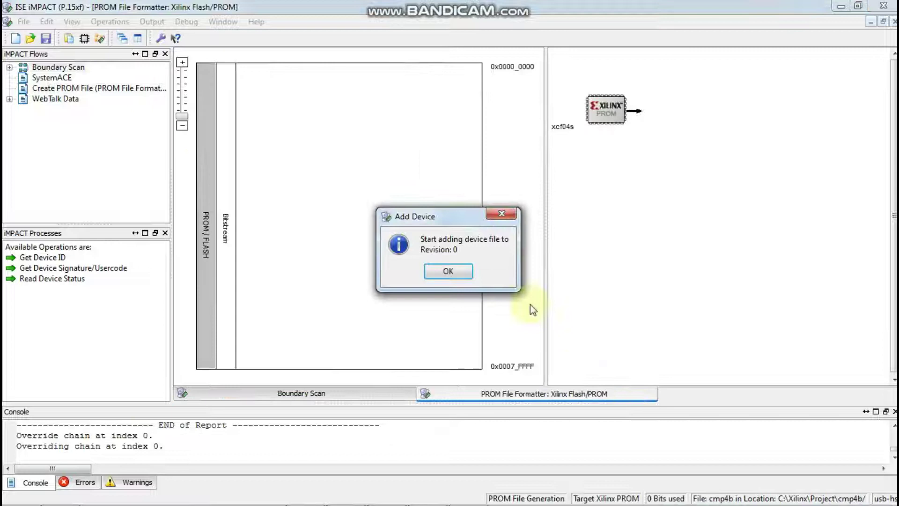
# Add c4b.bit as the only device file for Revision 0 and generate the PROM file.
pyautogui.click(454, 272)
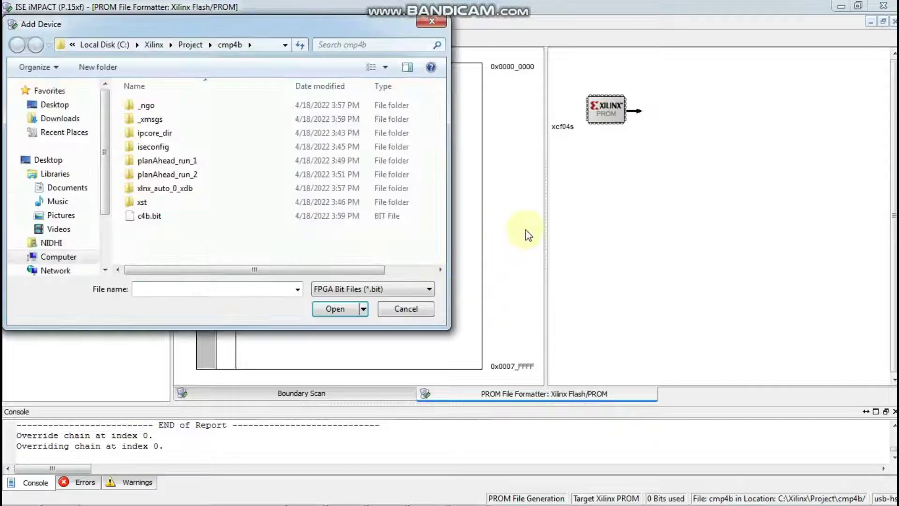
pyautogui.click(187, 218)
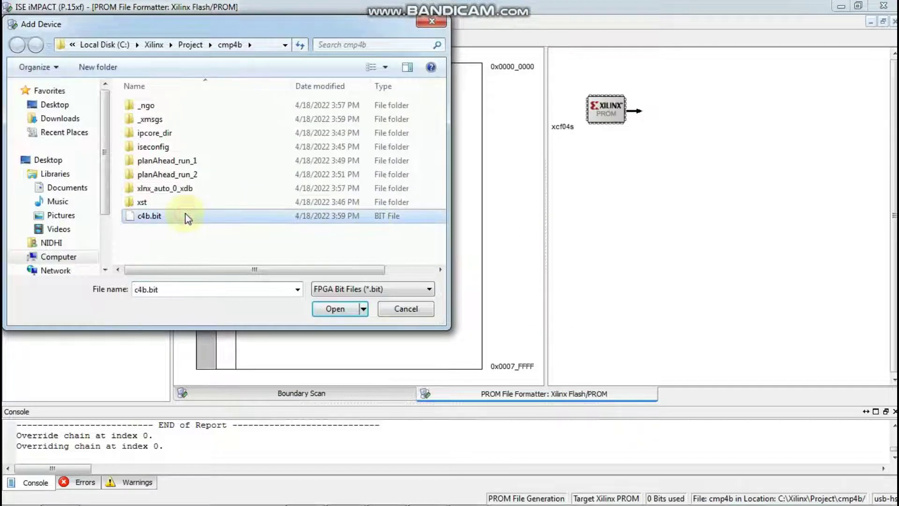
pyautogui.click(345, 311)
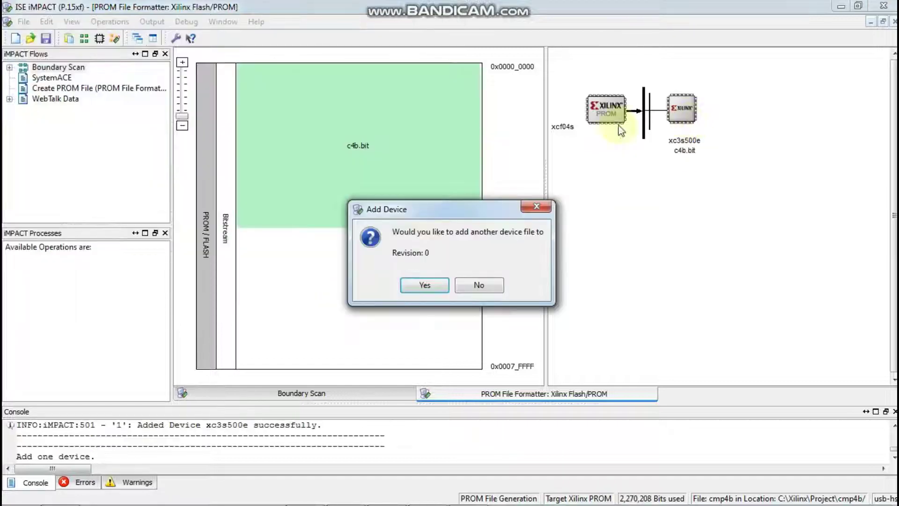
pyautogui.click(467, 285)
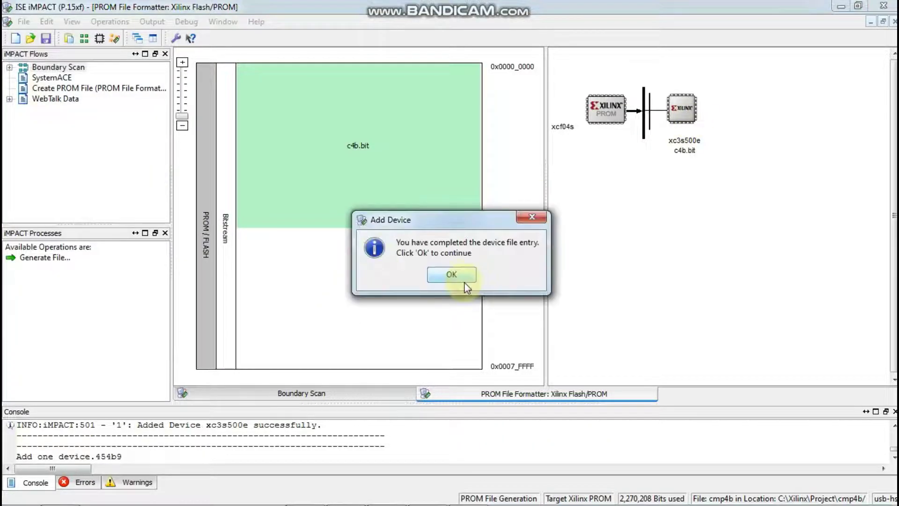
pyautogui.click(457, 277)
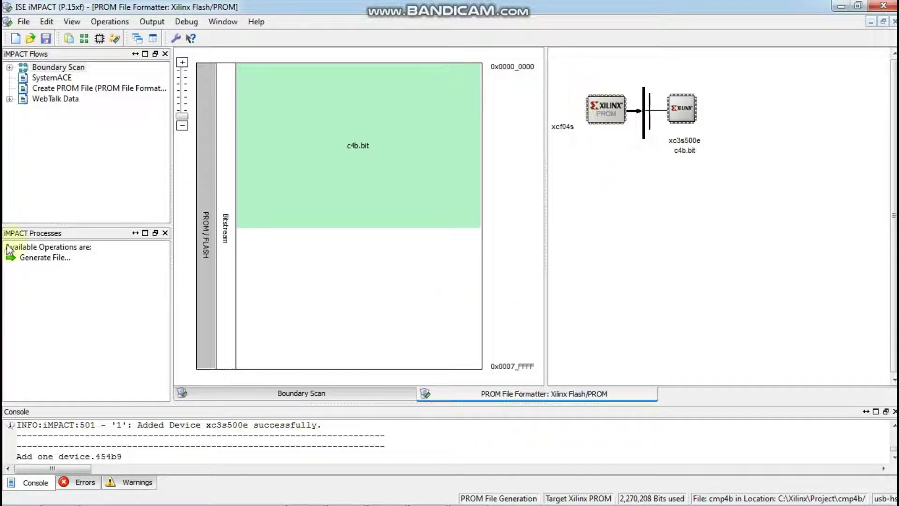
pyautogui.click(27, 258)
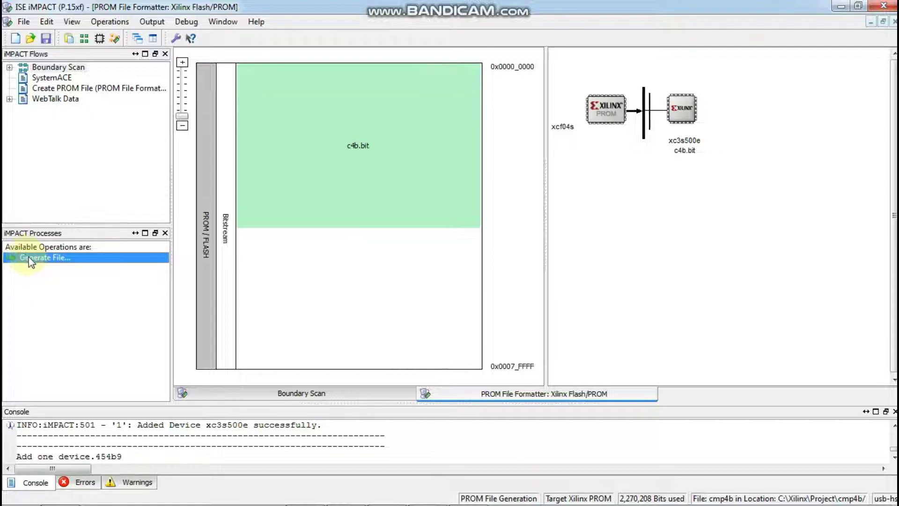
pyautogui.doubleClick(29, 259)
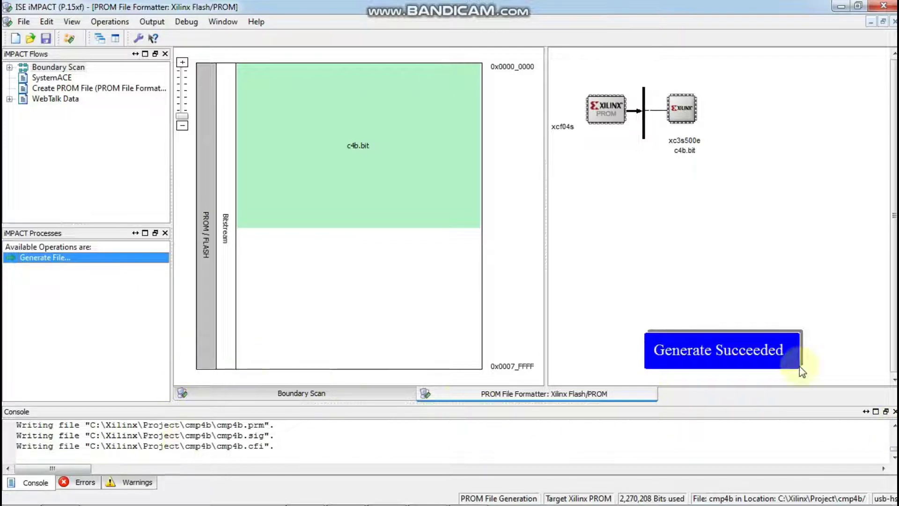
# Check the path of the written MCS file in the console and return to the Boundary Scan flow.
pyautogui.click(893, 426)
pyautogui.click(893, 425)
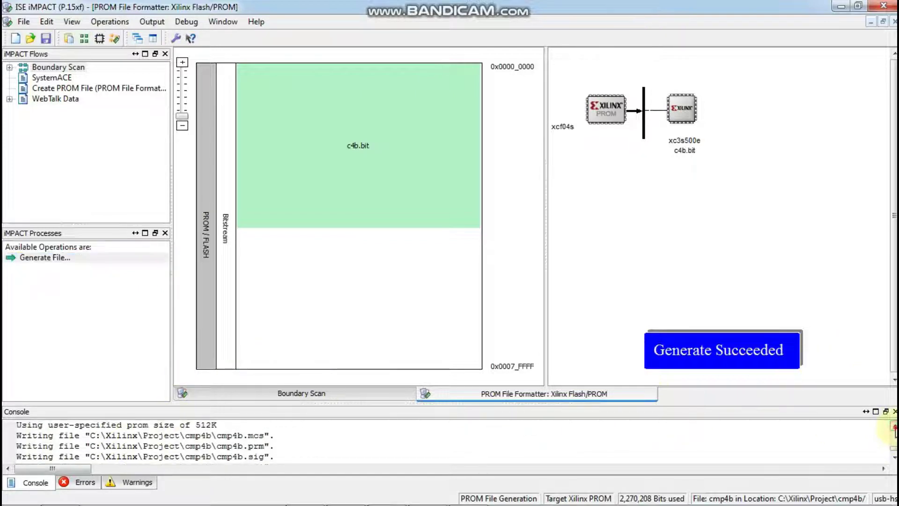
pyautogui.click(893, 426)
pyautogui.moveTo(265, 445); pyautogui.dragTo(219, 435)
pyautogui.click(290, 444)
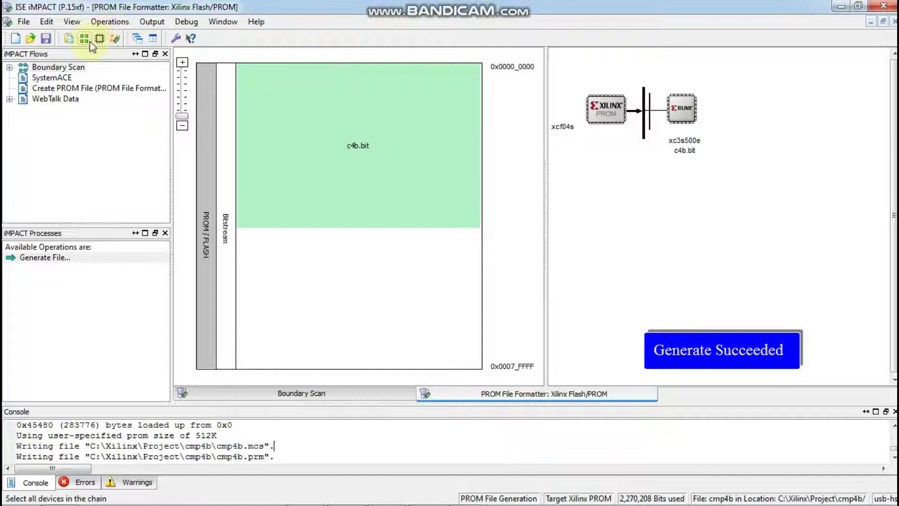
pyautogui.doubleClick(73, 68)
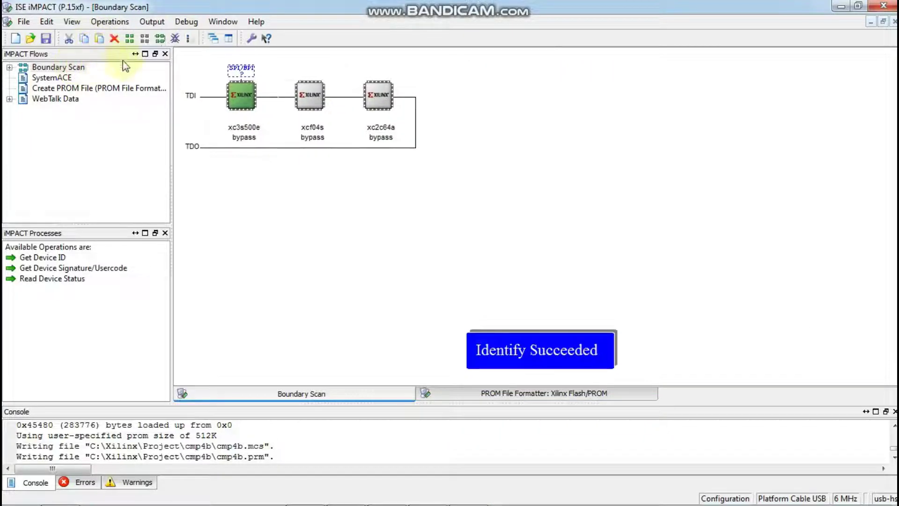
pyautogui.click(160, 38)
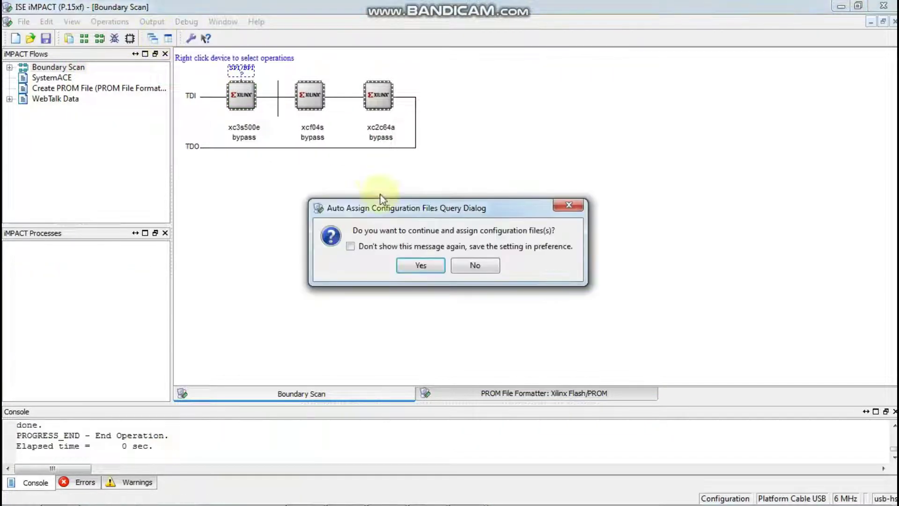
pyautogui.click(418, 265)
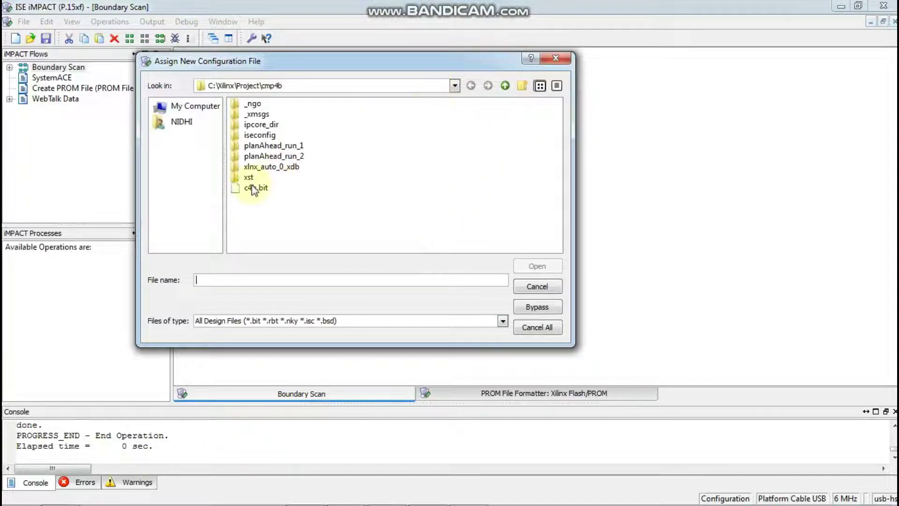
pyautogui.click(556, 58)
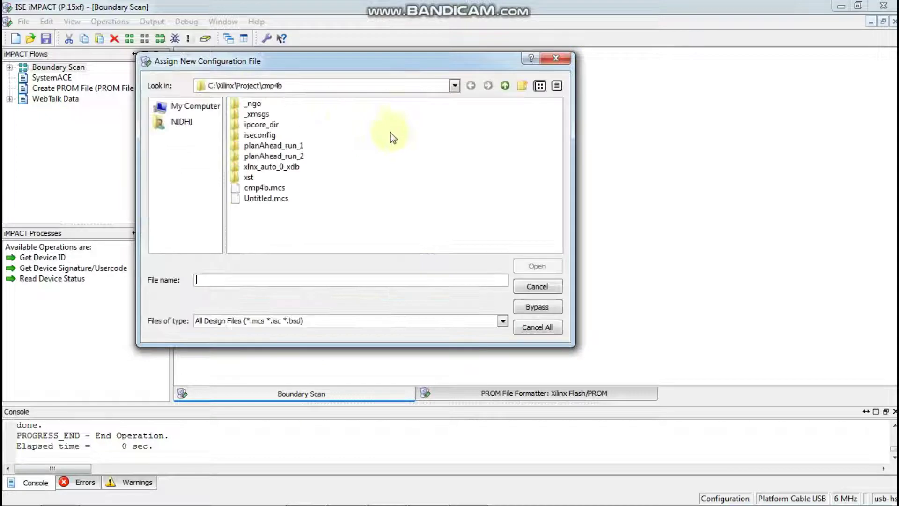
pyautogui.click(552, 58)
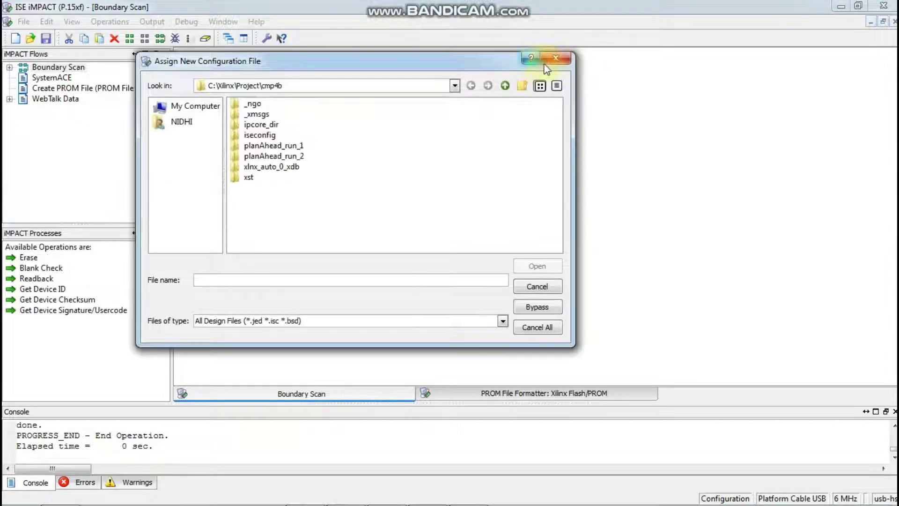
pyautogui.click(547, 60)
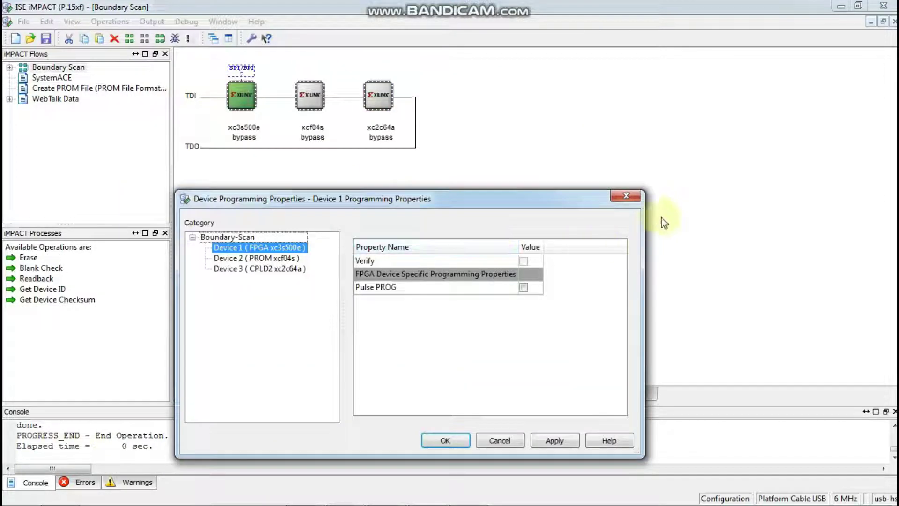
pyautogui.click(626, 196)
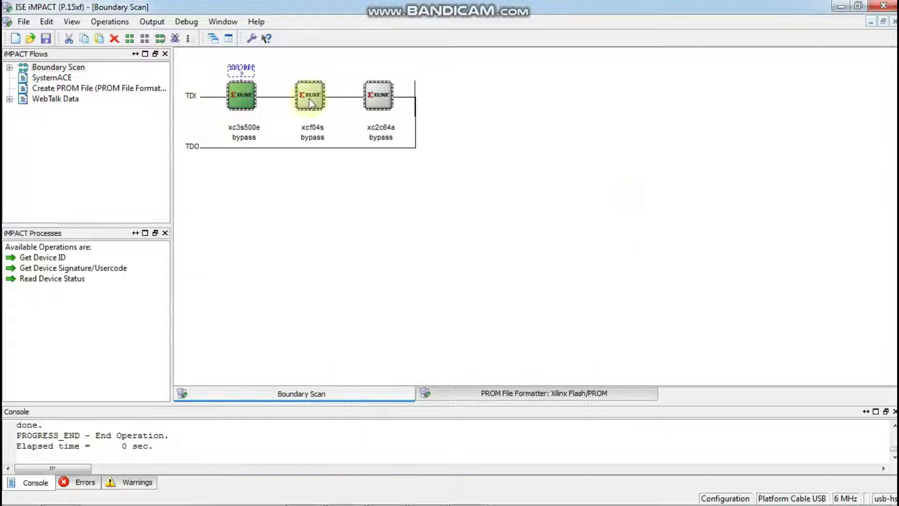
# Reinitialize the JTAG chain and assign c4b.bit to the xc3s500e FPGA without attaching an SPI or BPI PROM.
pyautogui.click(157, 43)
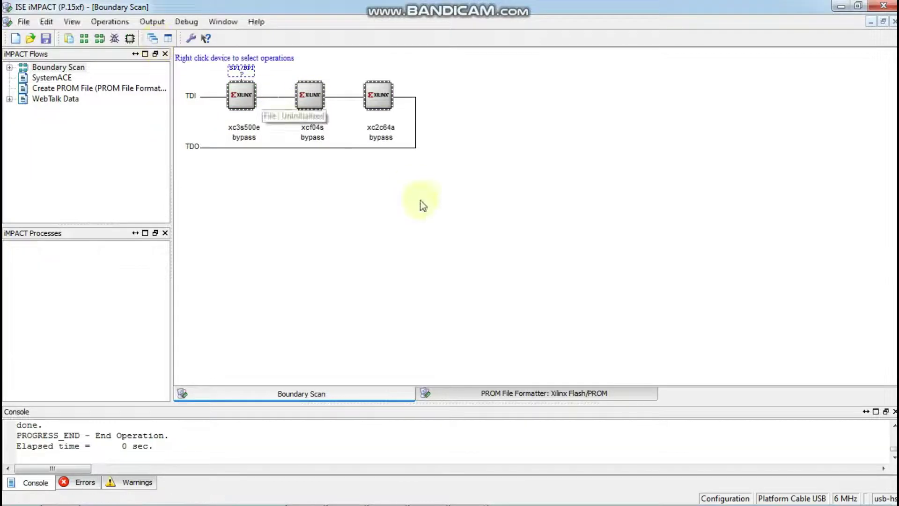
pyautogui.click(412, 265)
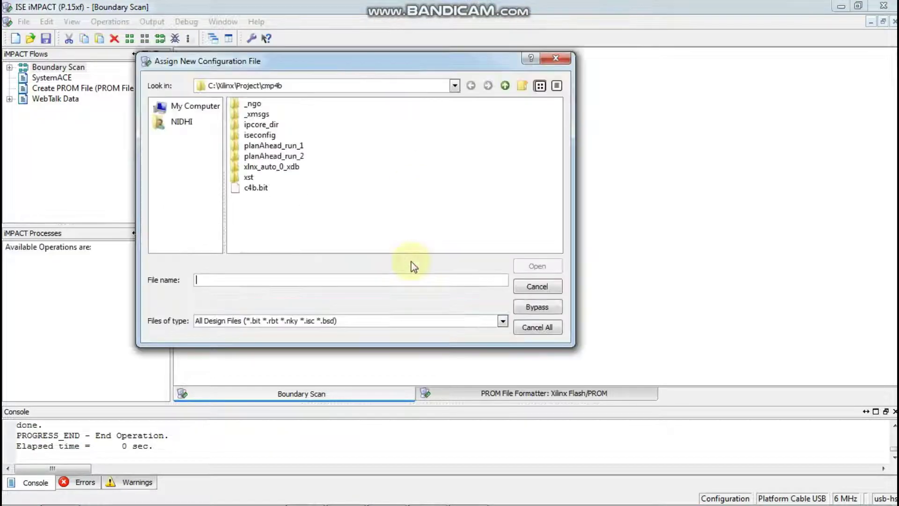
pyautogui.click(262, 188)
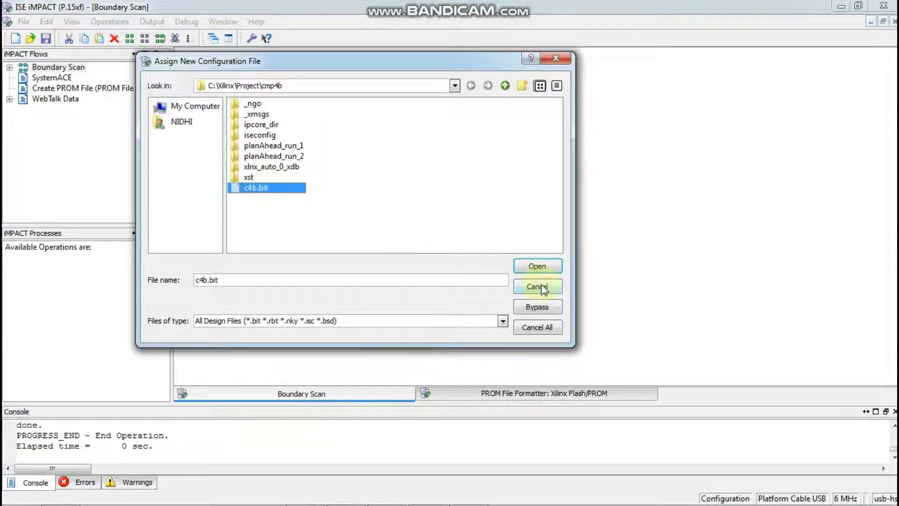
pyautogui.click(537, 266)
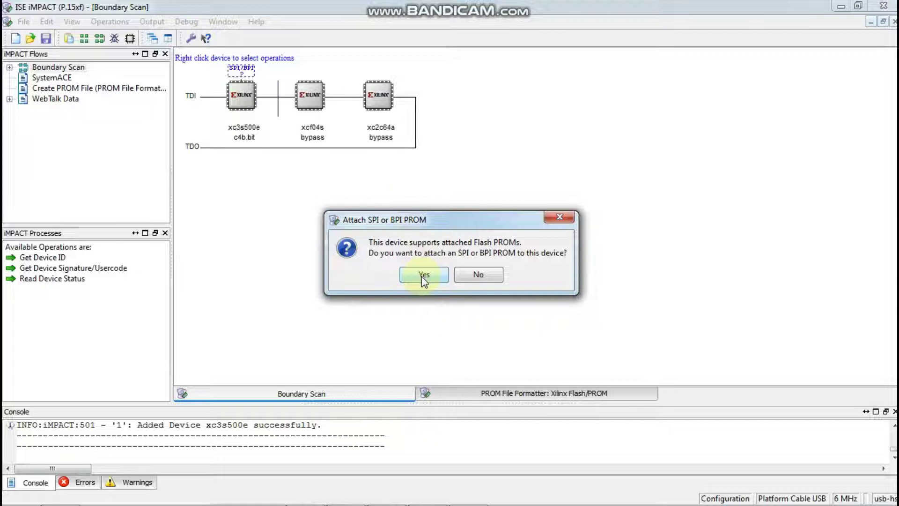
pyautogui.click(475, 275)
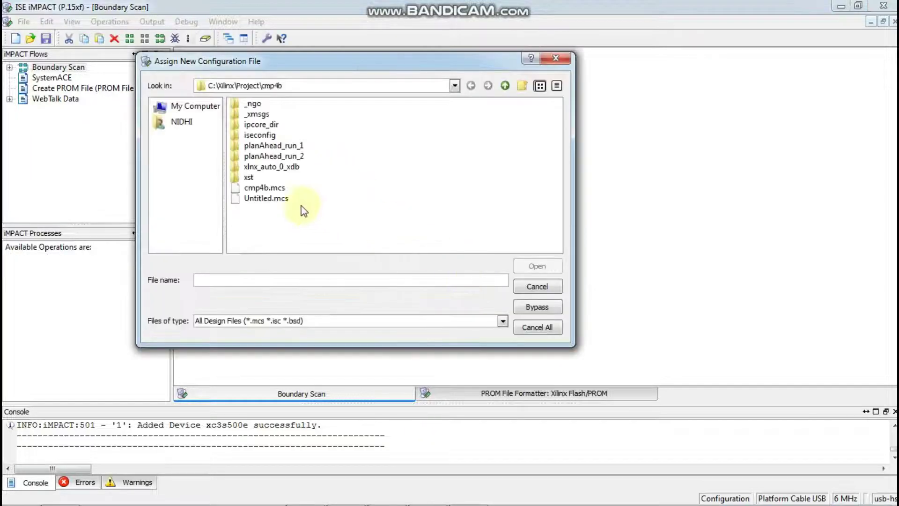
# Assign cmp4b.mcs to the xcf04s PROM and bypass the xc2c64a, accepting the default device programming properties.
pyautogui.click(281, 188)
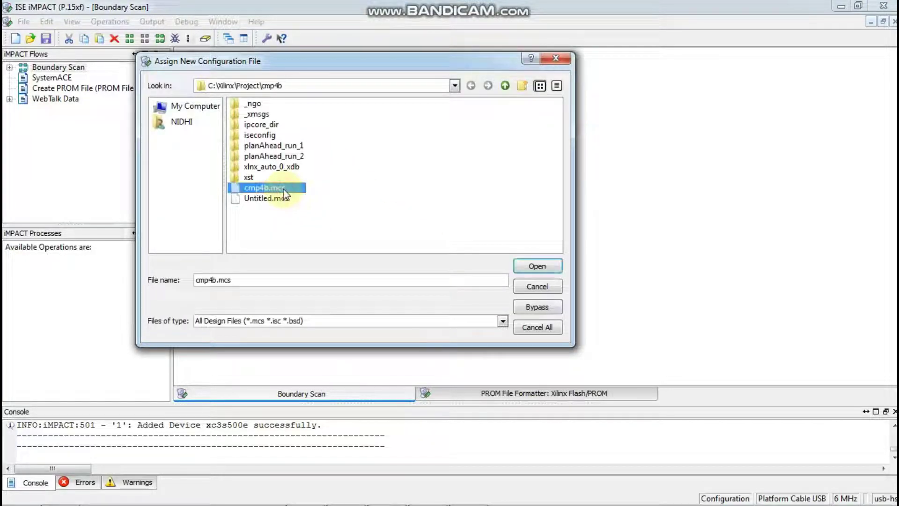
pyautogui.click(544, 266)
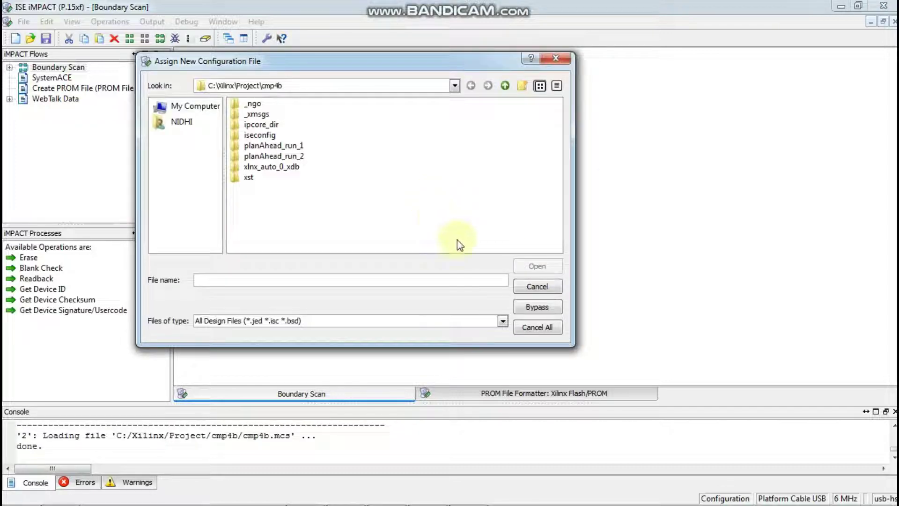
pyautogui.click(534, 309)
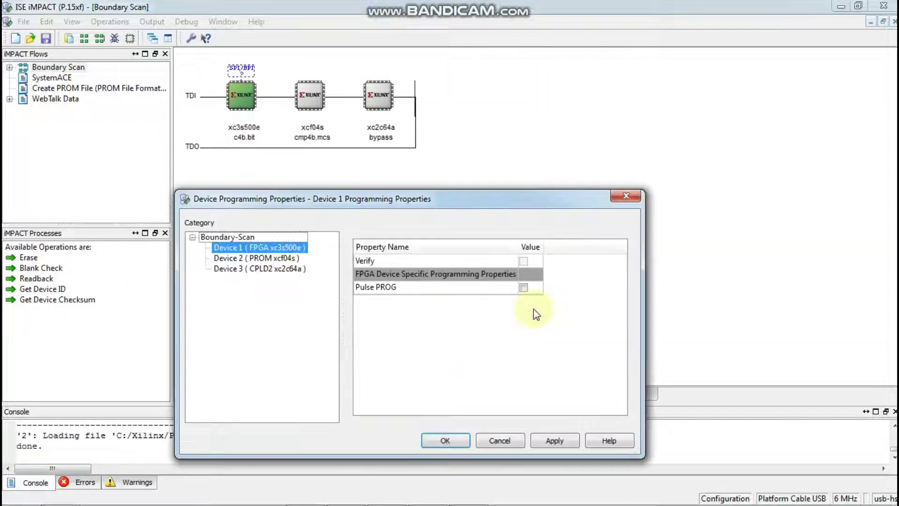
pyautogui.click(445, 440)
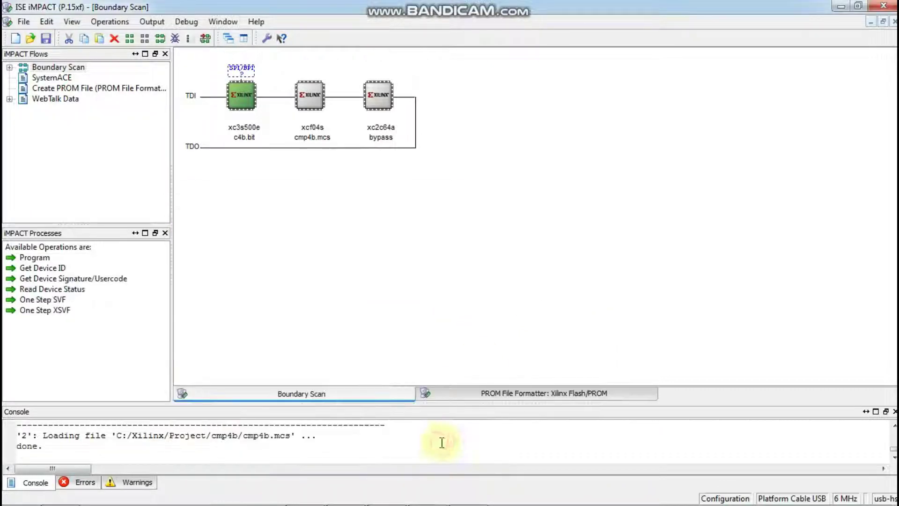
# Program the xc3s500e FPGA with c4b.bit and the xcf04s PROM with cmp4b.mcs, using the default PROM programming properties.
pyautogui.rightClick(248, 99)
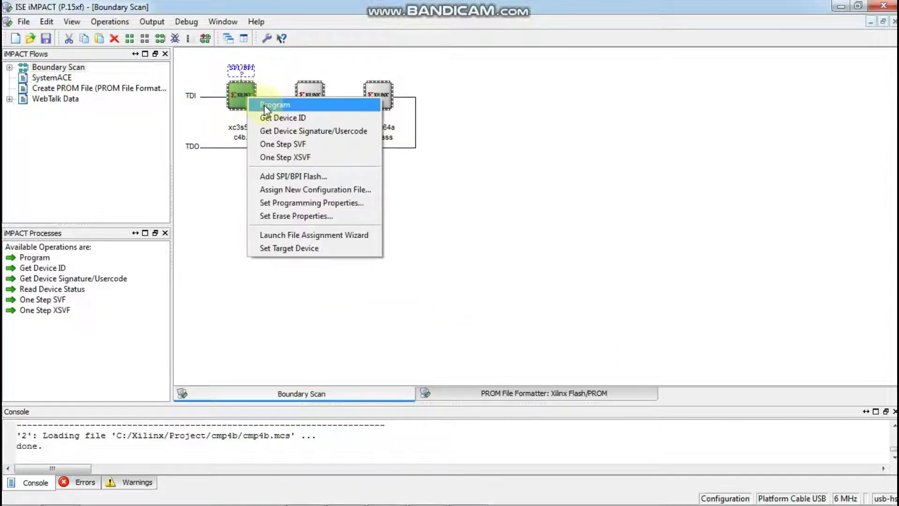
pyautogui.click(264, 105)
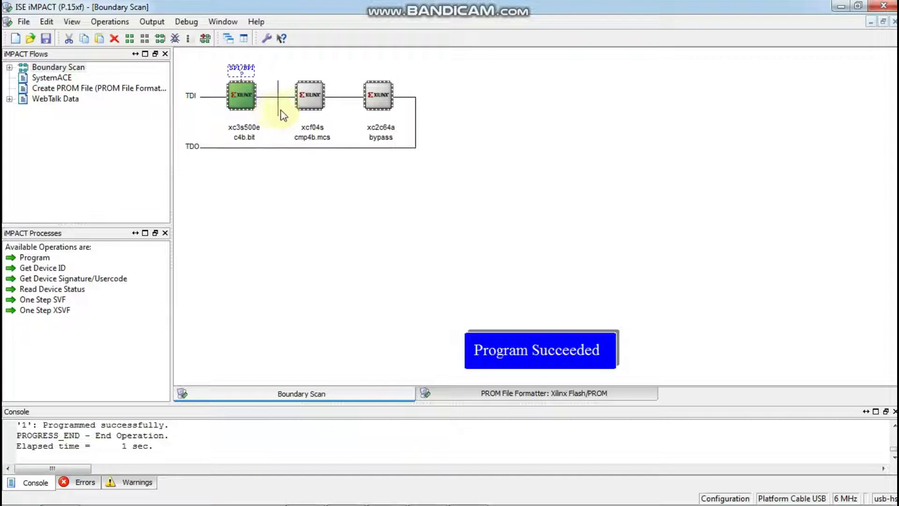
pyautogui.rightClick(307, 97)
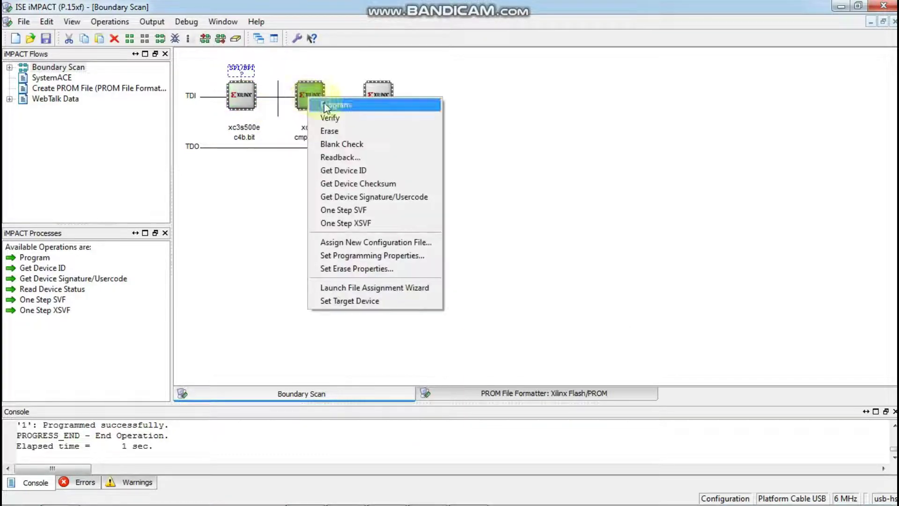
pyautogui.click(326, 106)
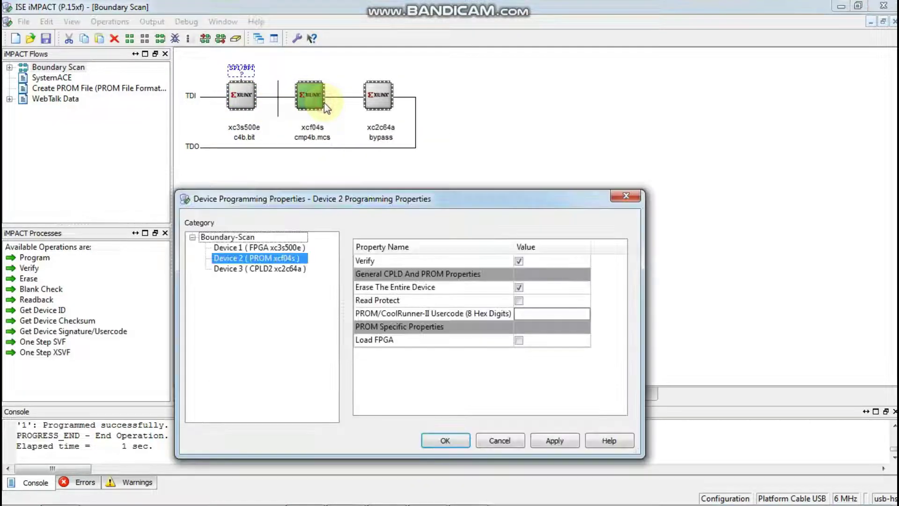
pyautogui.click(441, 441)
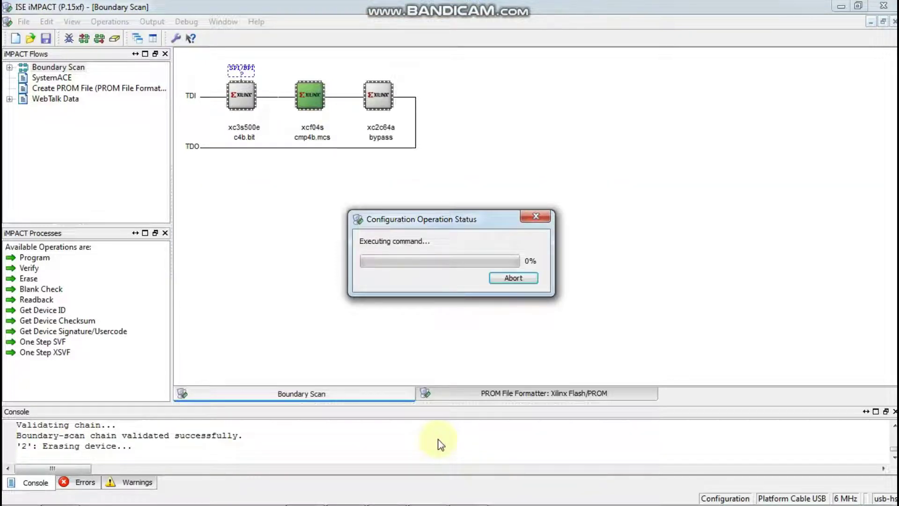